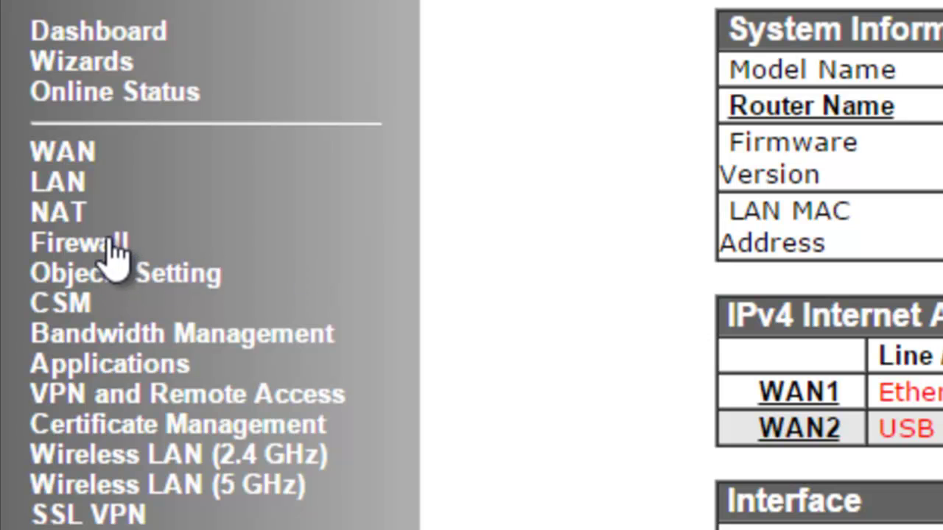
Step: Set up keyword object profile 1 with the name facebook and the contents facebook.com
{"action": "left_click", "coordinate": [125, 273]}
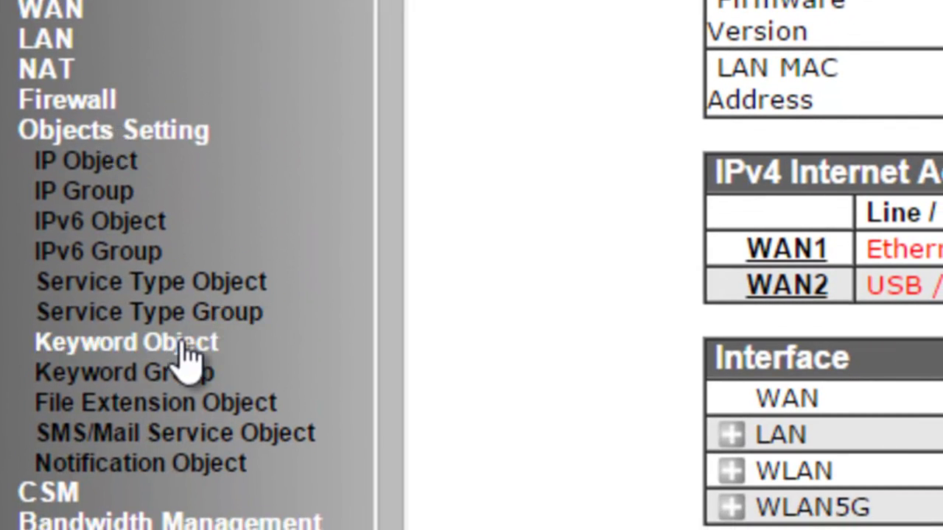
{"action": "left_click", "coordinate": [184, 348]}
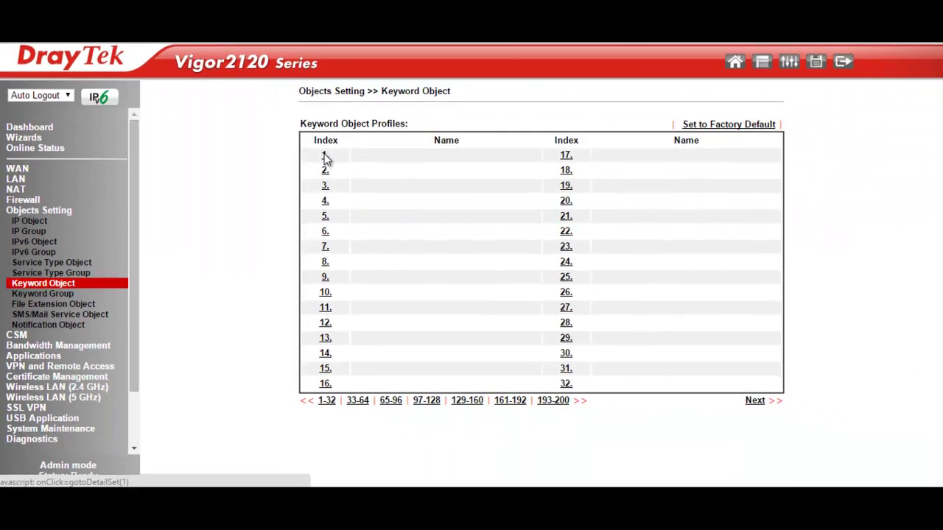
{"action": "left_click", "coordinate": [327, 159]}
{"action": "left_click", "coordinate": [429, 138]}
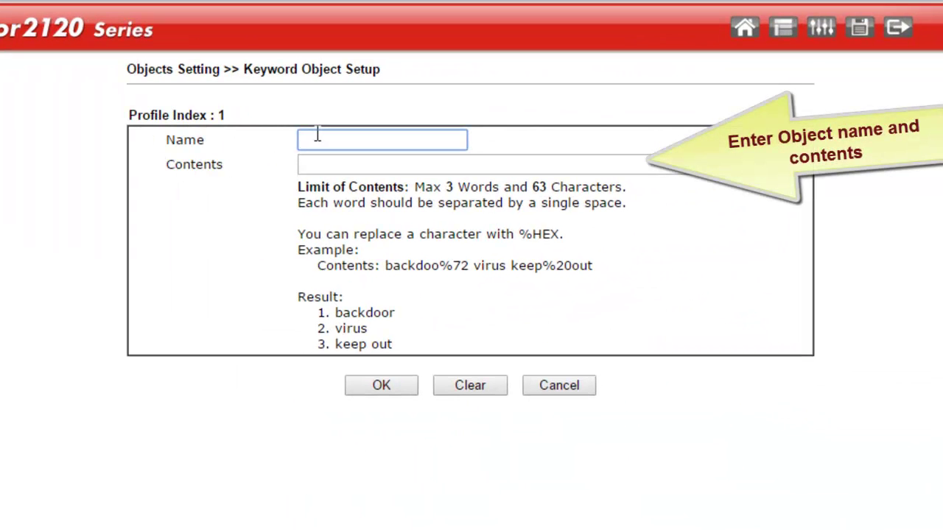
{"action": "type", "text": "faceb"}
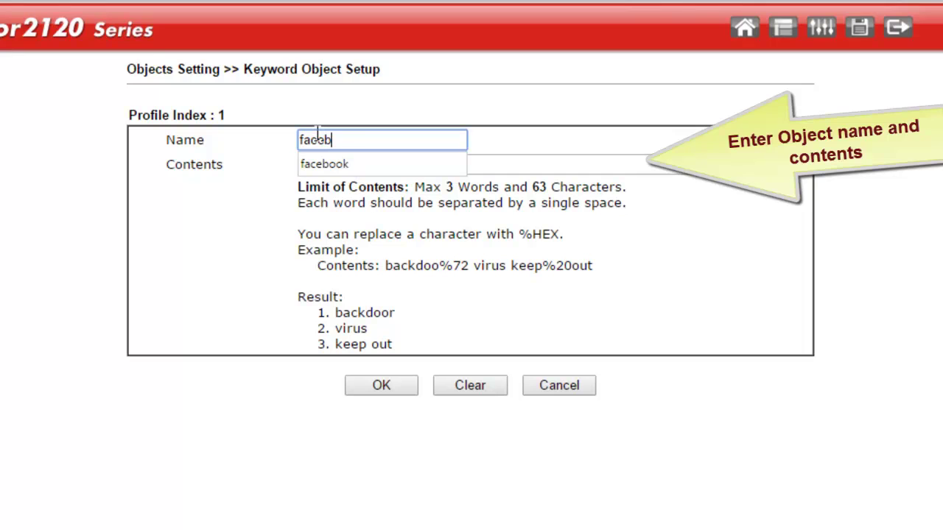
{"action": "type", "text": "ook"}
{"action": "left_click", "coordinate": [343, 162]}
{"action": "left_click", "coordinate": [332, 168]}
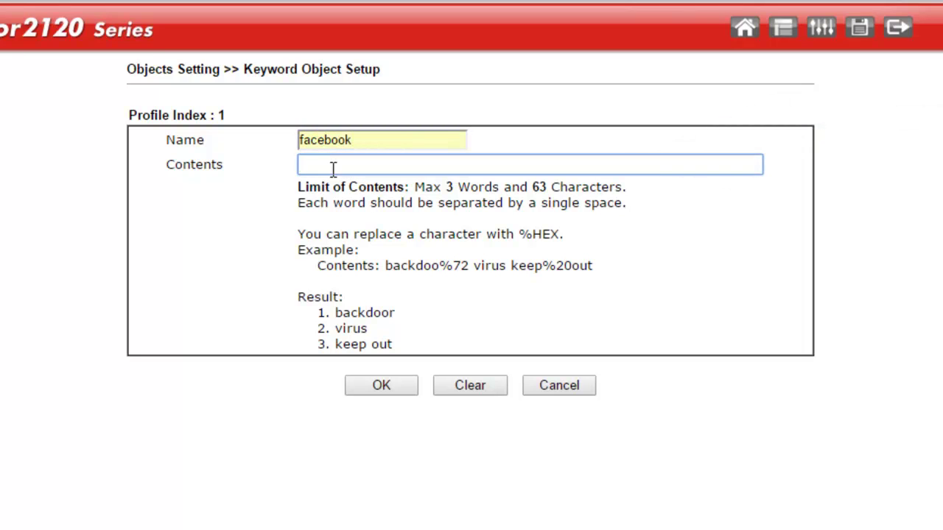
{"action": "type", "text": "face"}
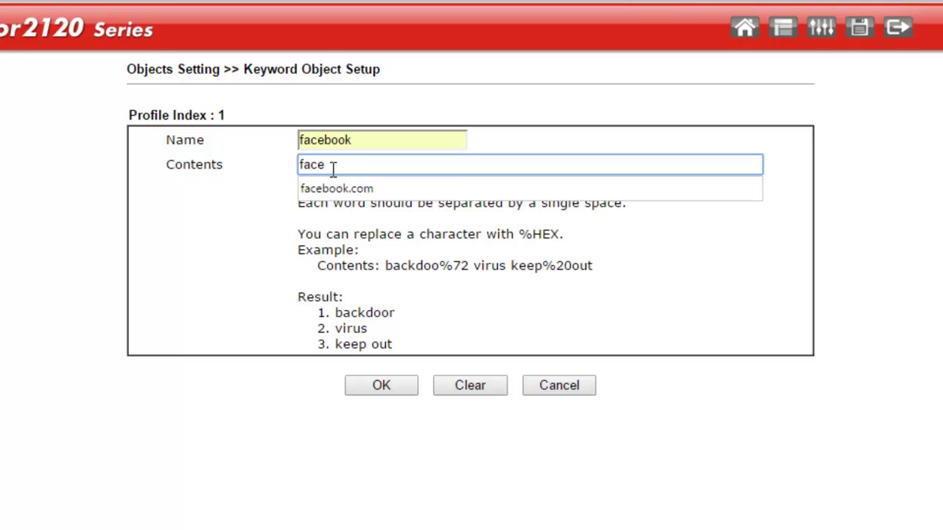
{"action": "type", "text": "book.com"}
{"action": "left_click", "coordinate": [333, 188]}
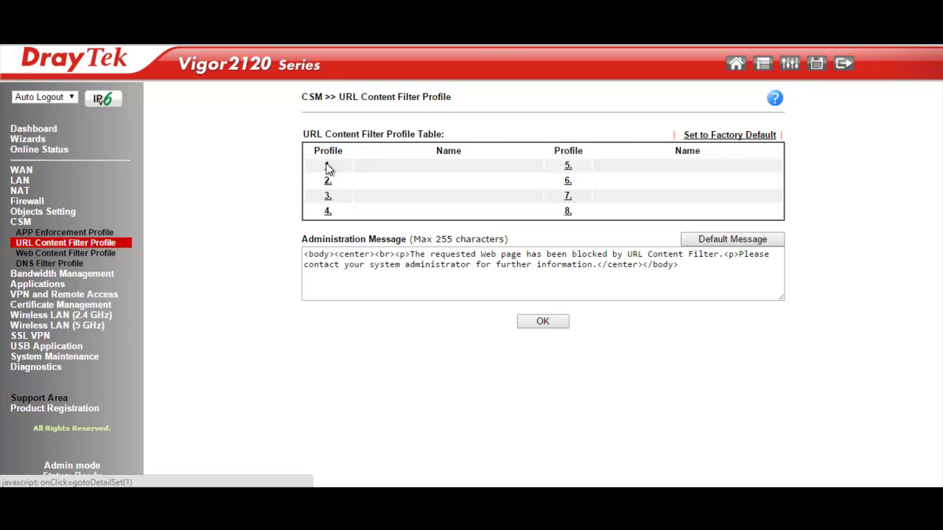
Step: Name URL content filter profile 1 block_facebook and enable its URL Access Control with the action Block
{"action": "left_click", "coordinate": [327, 168]}
{"action": "type", "text": "block"}
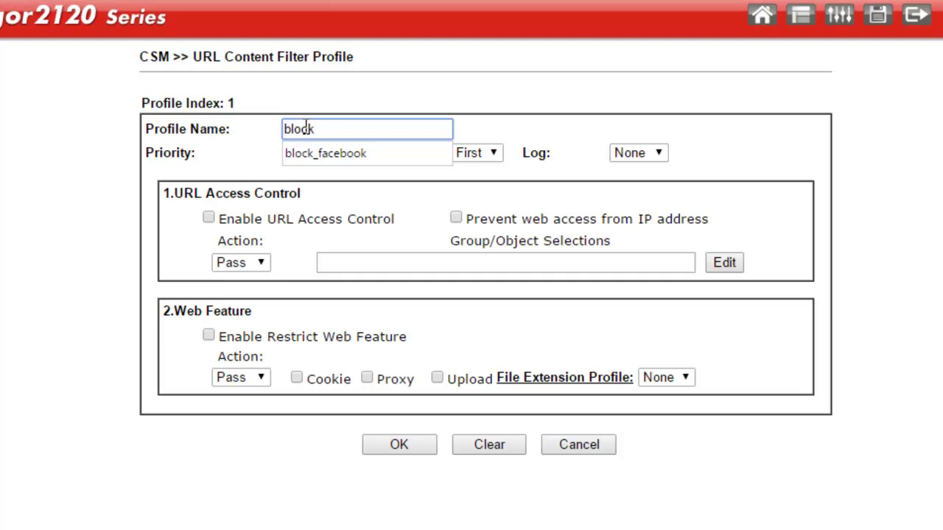
{"action": "type", "text": "_facebook"}
{"action": "left_click", "coordinate": [359, 152]}
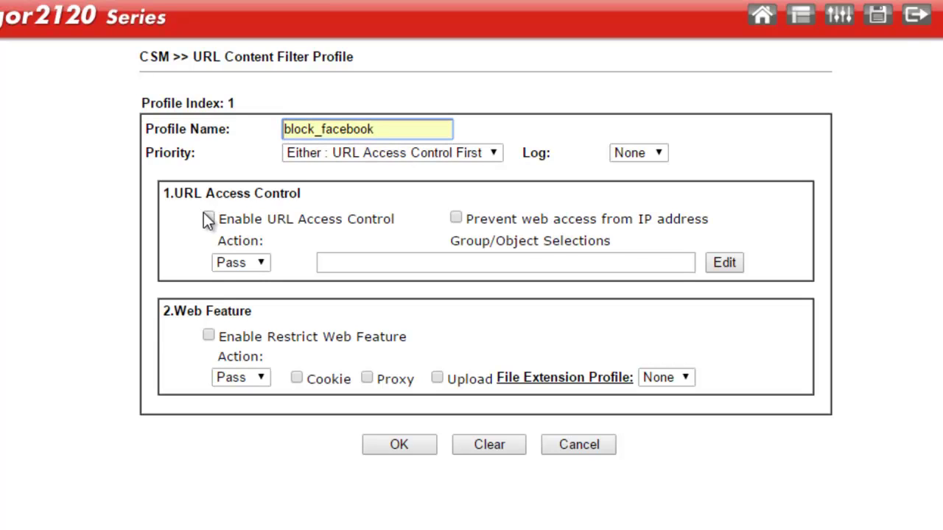
{"action": "left_click", "coordinate": [209, 219]}
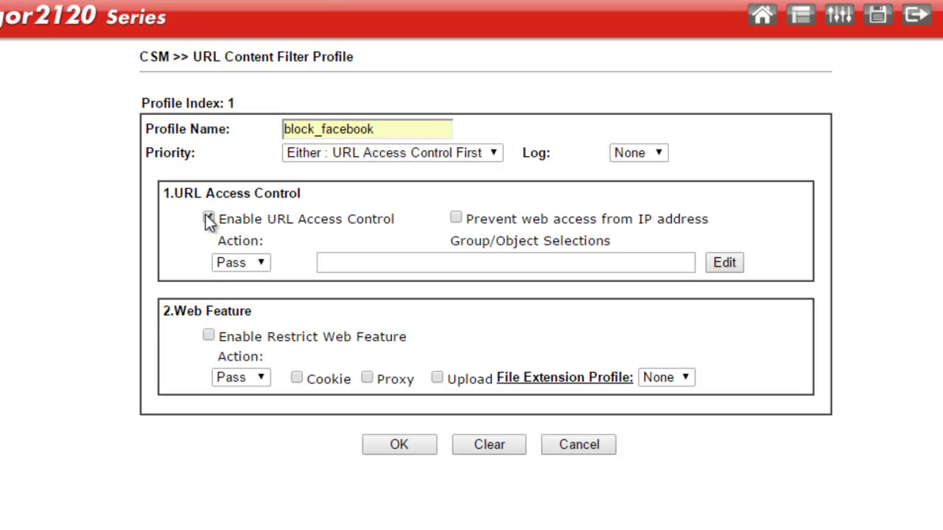
{"action": "left_click", "coordinate": [261, 265]}
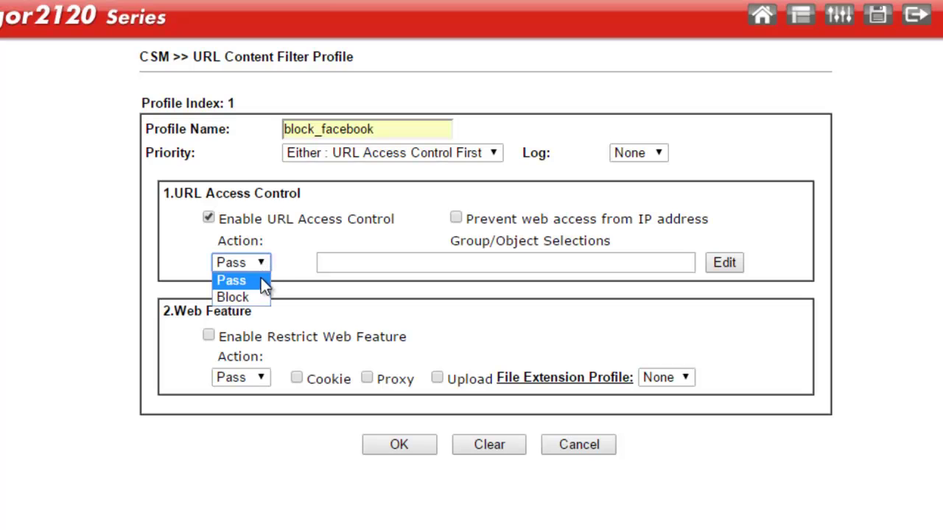
{"action": "left_click", "coordinate": [259, 296]}
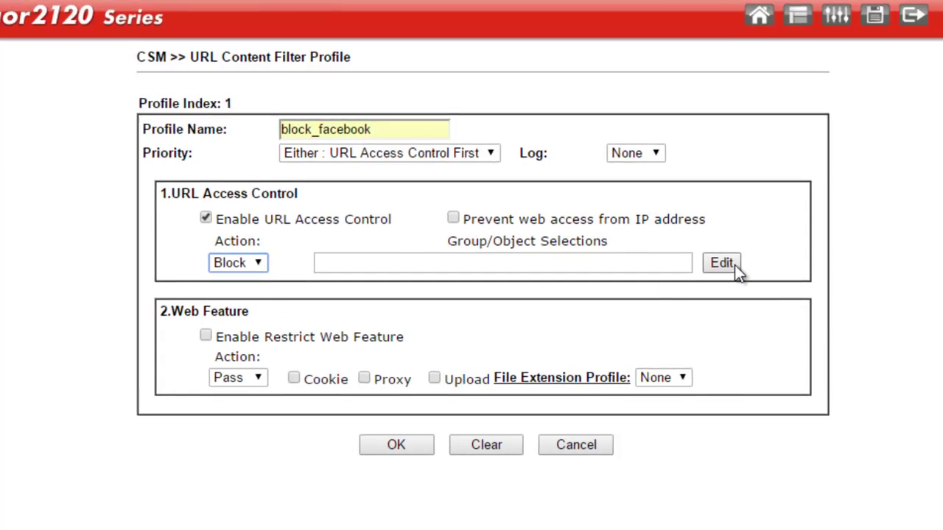
Step: Assign the keyword object 1-facebook to the URL Access Control's group/object selections
{"action": "left_click", "coordinate": [718, 265]}
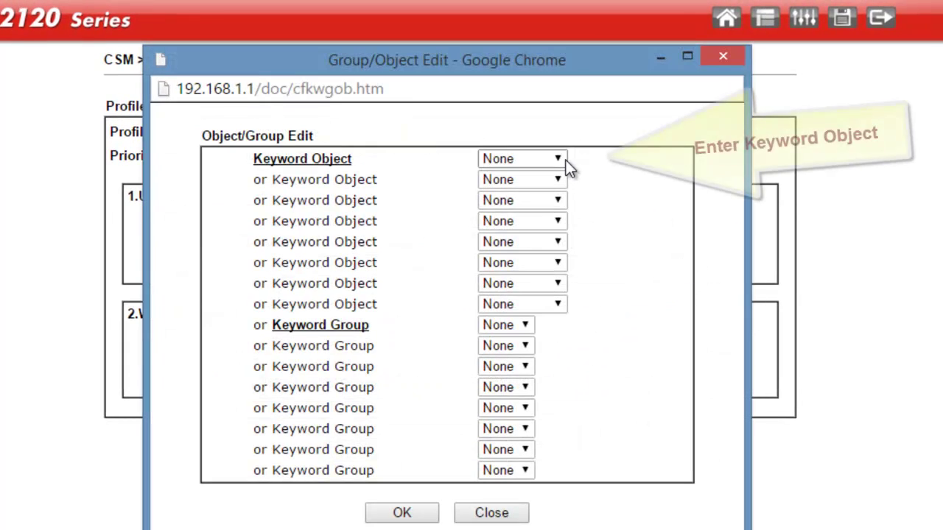
{"action": "left_click", "coordinate": [558, 159]}
{"action": "left_click", "coordinate": [557, 194]}
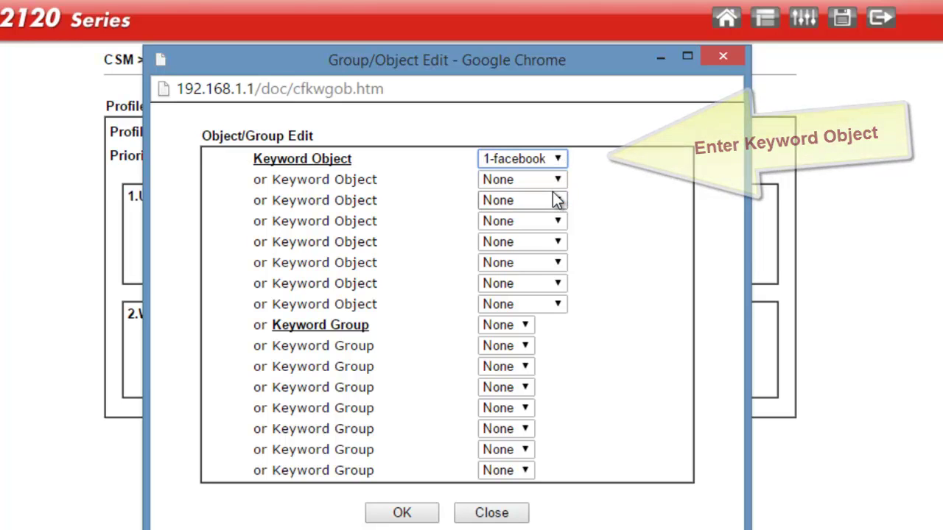
{"action": "left_click", "coordinate": [410, 512]}
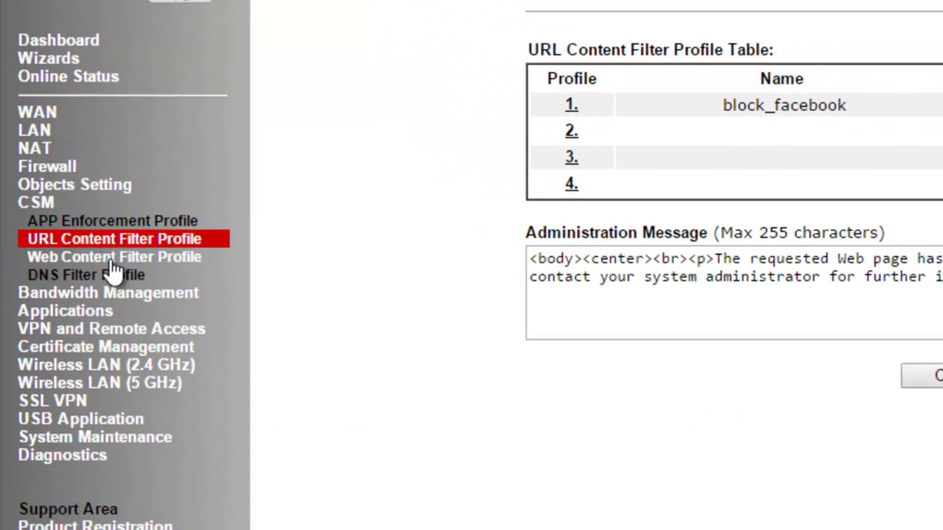
Step: Set up DNS filter profile 1 with the name block_facebook and the UCF profile UCF-1 block_facebook
{"action": "left_click", "coordinate": [124, 275]}
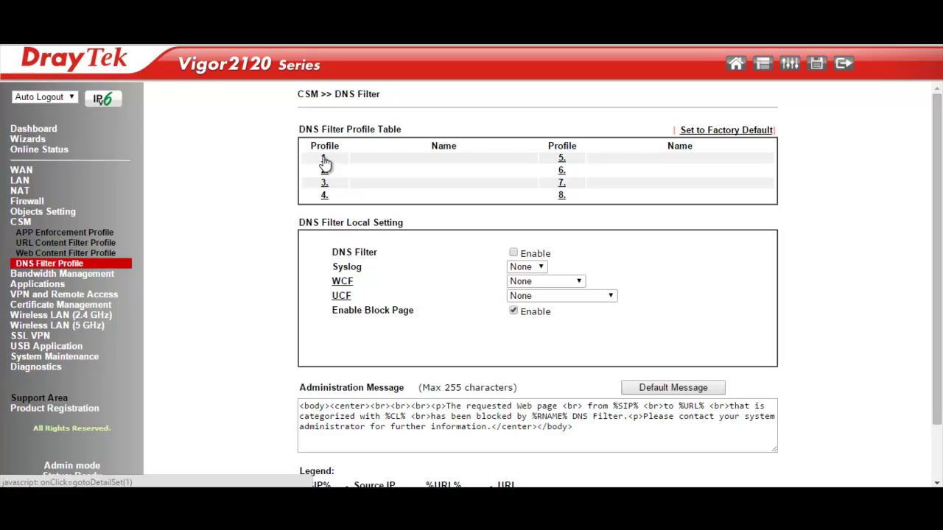
{"action": "left_click", "coordinate": [324, 162]}
{"action": "left_click", "coordinate": [435, 135]}
{"action": "type", "text": "block"}
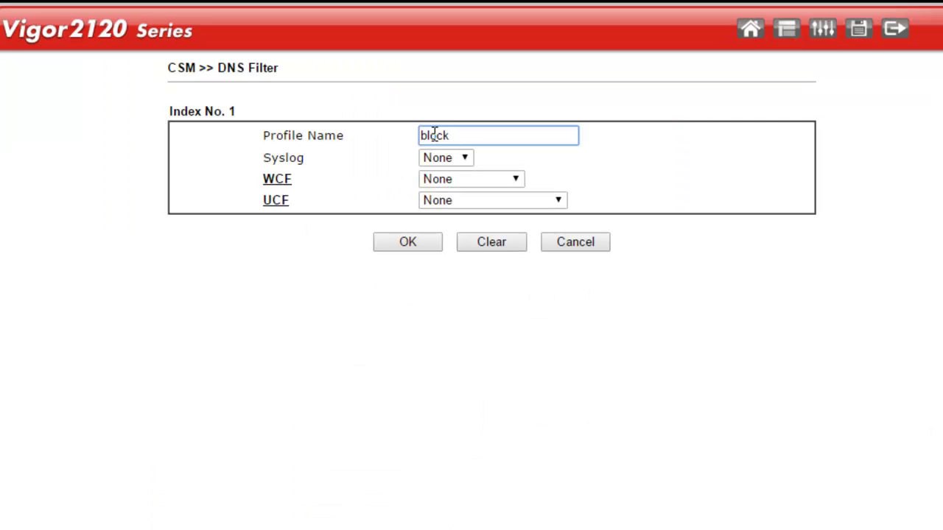
{"action": "type", "text": "_facebook"}
{"action": "left_click", "coordinate": [560, 199]}
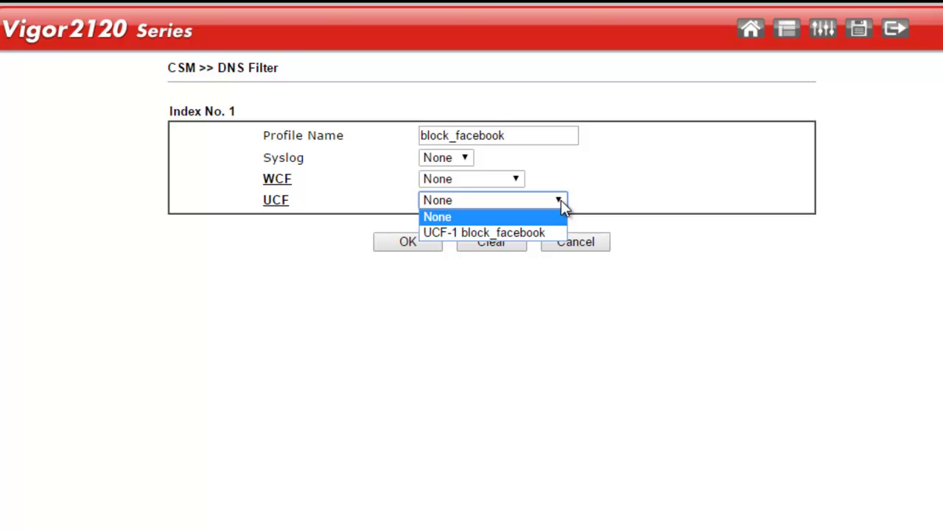
{"action": "left_click", "coordinate": [543, 233]}
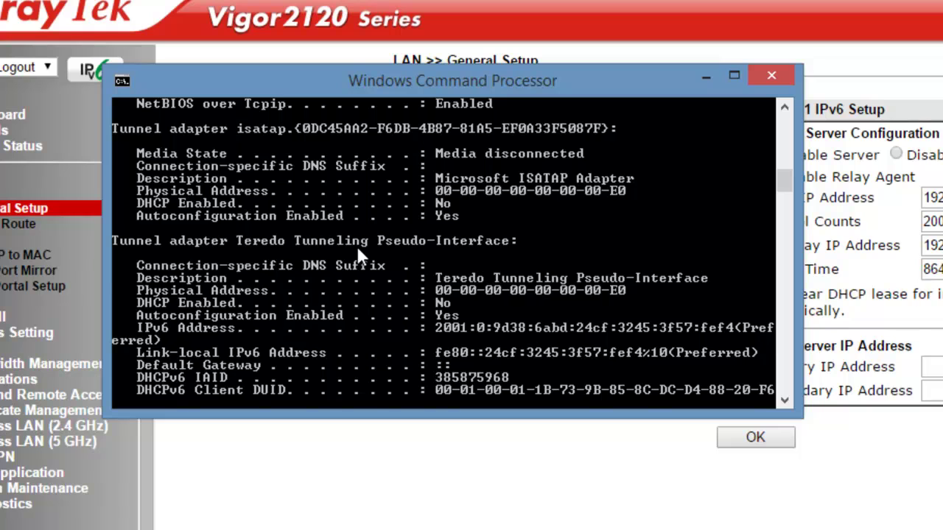
{"action": "scroll", "coordinate": [356, 246], "scroll_direction": "up", "scroll_amount": 3}
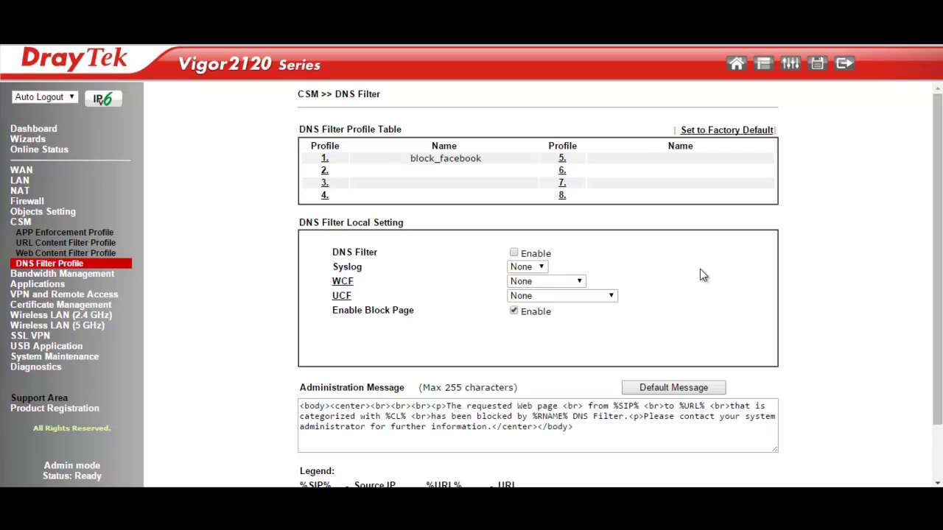
Step: Enable the DNS filter in the local settings with UCF-1 block_facebook as its UCF profile and save the settings
{"action": "left_click", "coordinate": [513, 252]}
{"action": "left_click", "coordinate": [611, 296]}
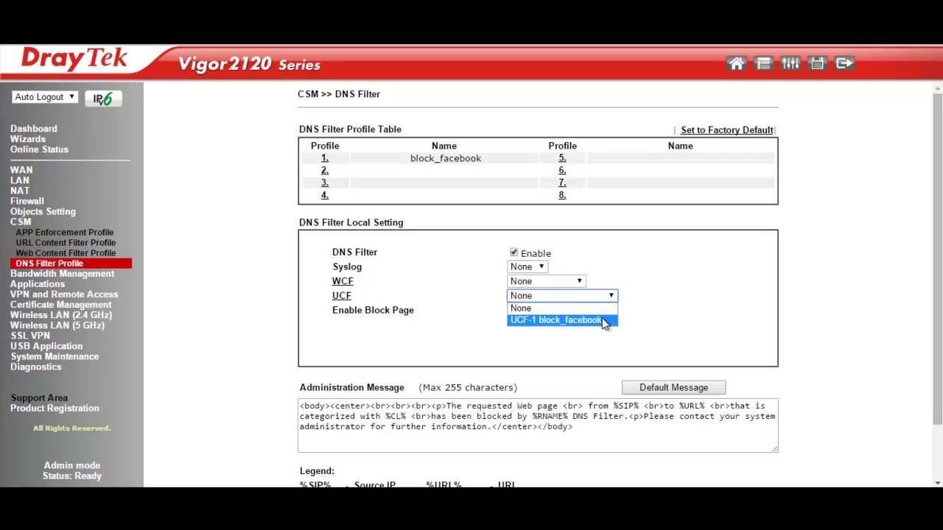
{"action": "left_click", "coordinate": [601, 317]}
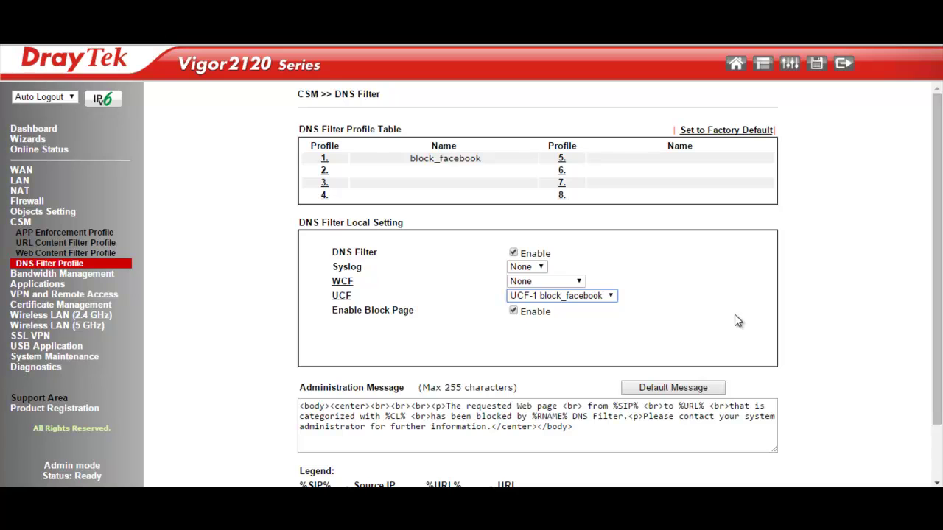
{"action": "scroll", "coordinate": [769, 316], "scroll_direction": "down", "scroll_amount": 2}
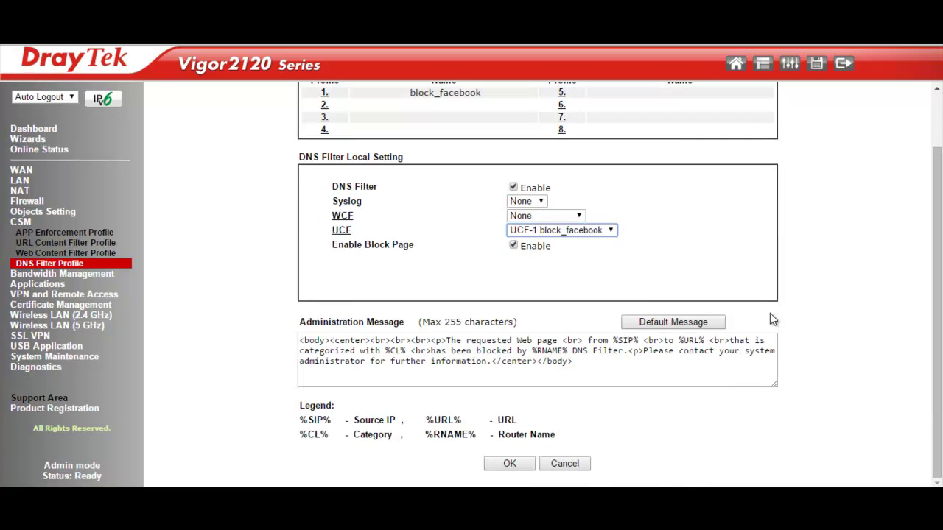
{"action": "left_click", "coordinate": [509, 463]}
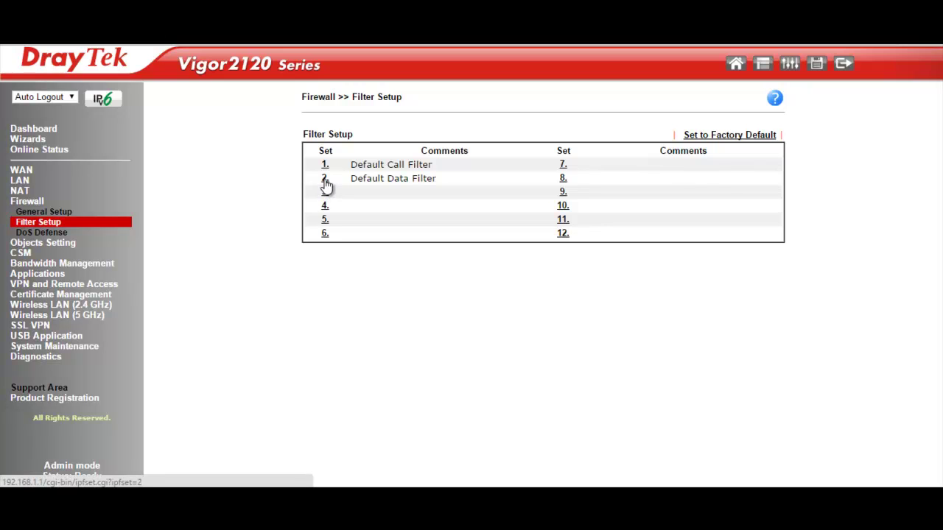
Step: Enable rule 2 of the firewall's Default Data Filter set and give it the comment "block facebook"
{"action": "left_click", "coordinate": [325, 181]}
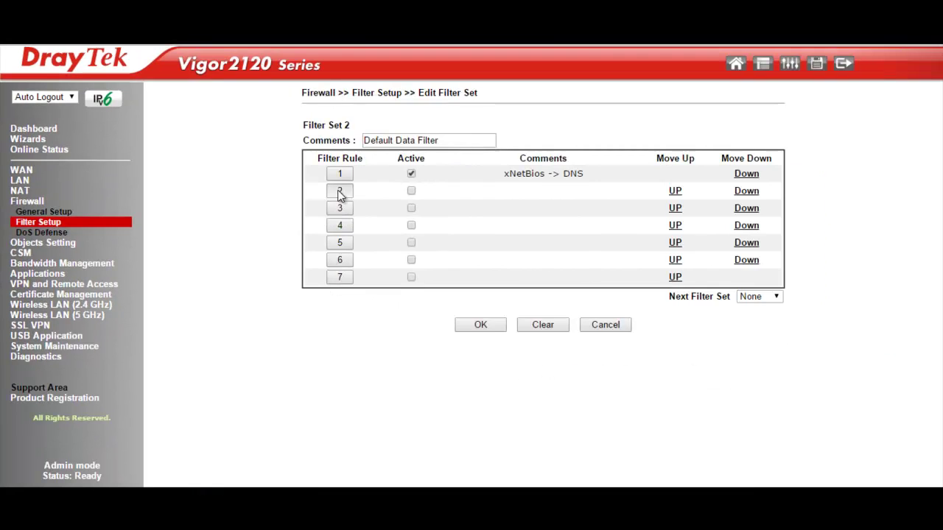
{"action": "left_click", "coordinate": [404, 216]}
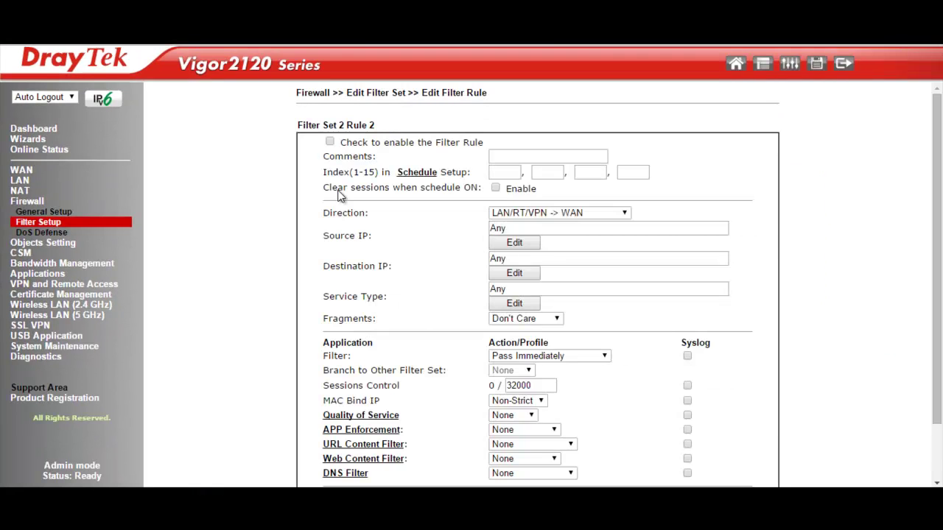
{"action": "left_click", "coordinate": [329, 142]}
{"action": "left_click", "coordinate": [508, 155]}
{"action": "type", "text": "block facebook"}
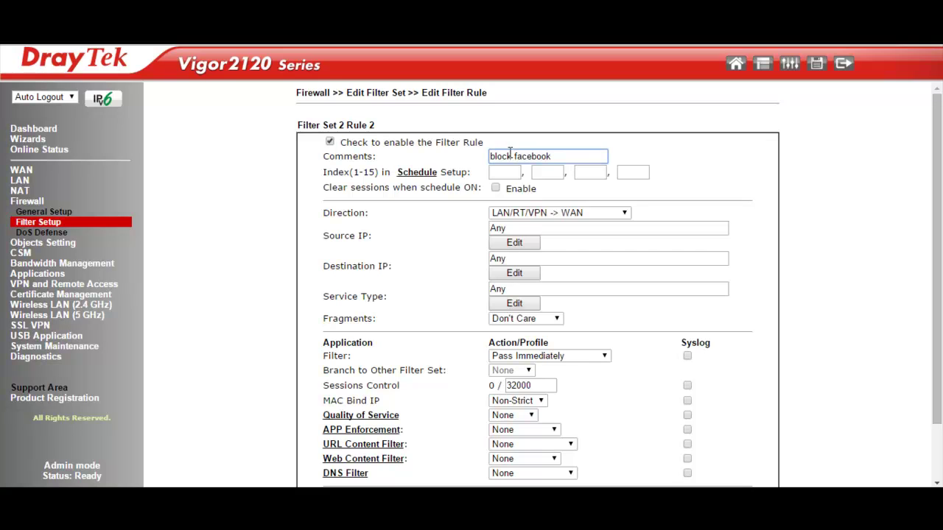
Step: Set the rule's source IP to a range address from 192.168.1.10 to 192.168.1.20
{"action": "left_click", "coordinate": [520, 243]}
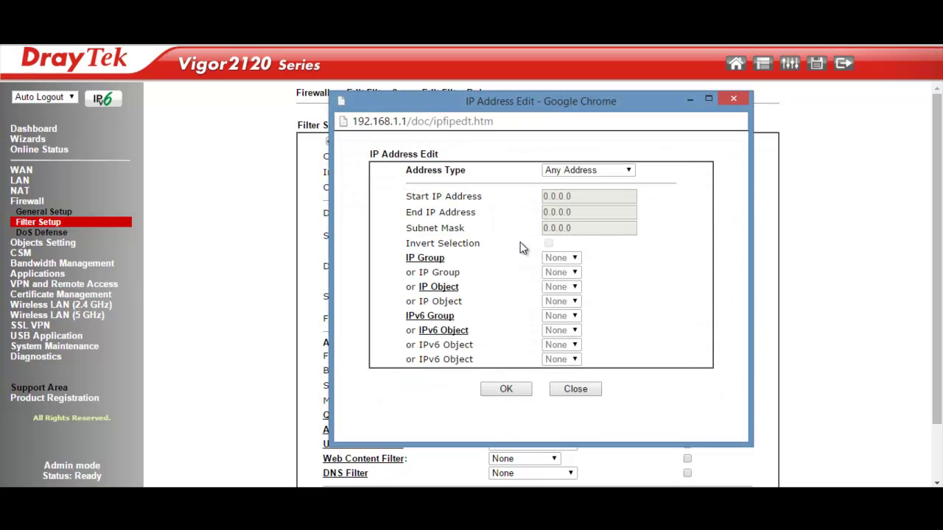
{"action": "left_click", "coordinate": [589, 170]}
{"action": "left_click", "coordinate": [614, 204]}
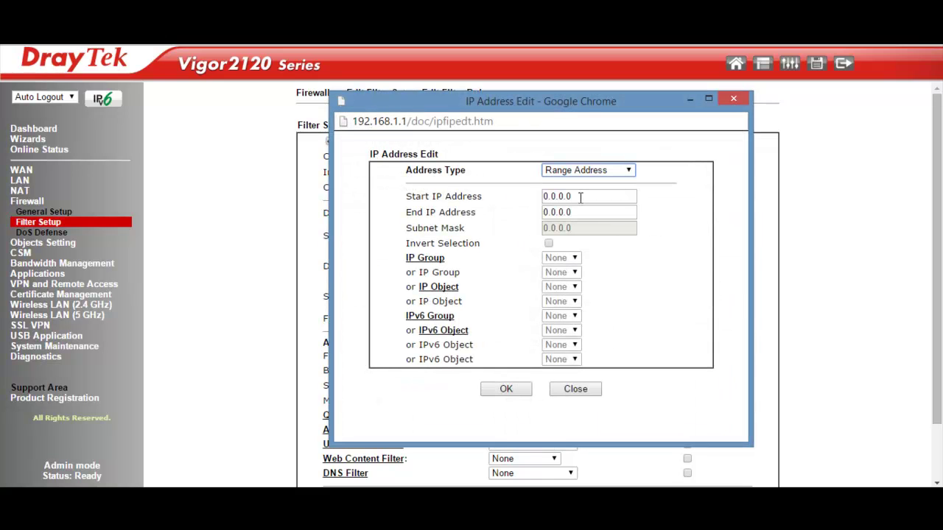
{"action": "left_click", "coordinate": [581, 197]}
{"action": "type", "text": "192.168.1.10"}
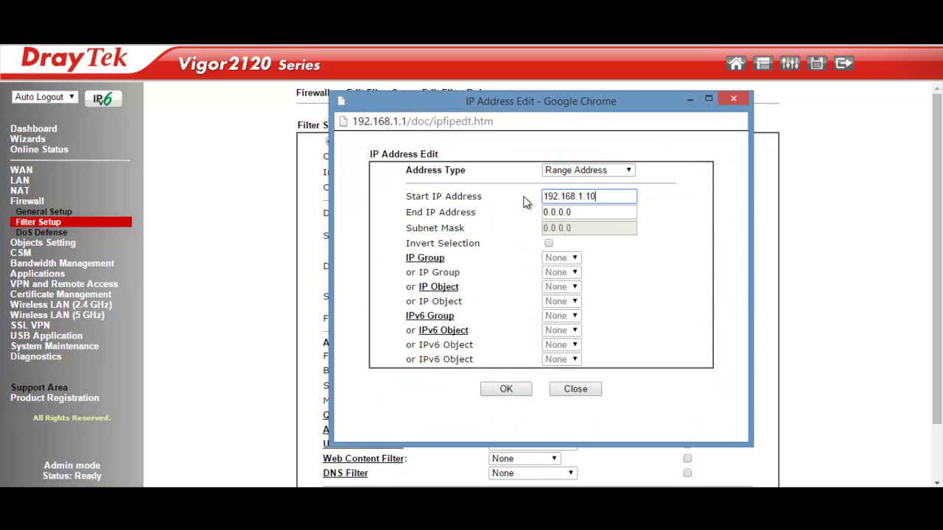
{"action": "left_click", "coordinate": [584, 211]}
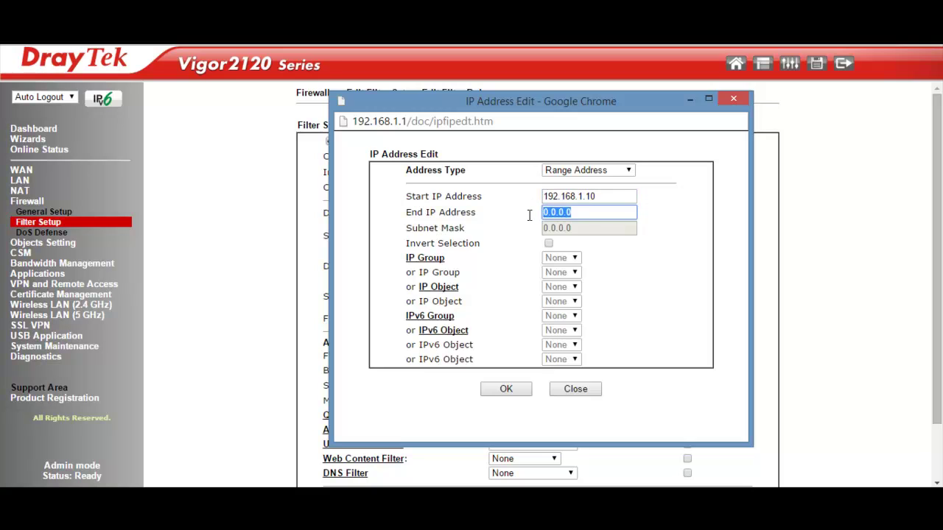
{"action": "type", "text": "192.168.1.20"}
{"action": "left_click", "coordinate": [516, 389]}
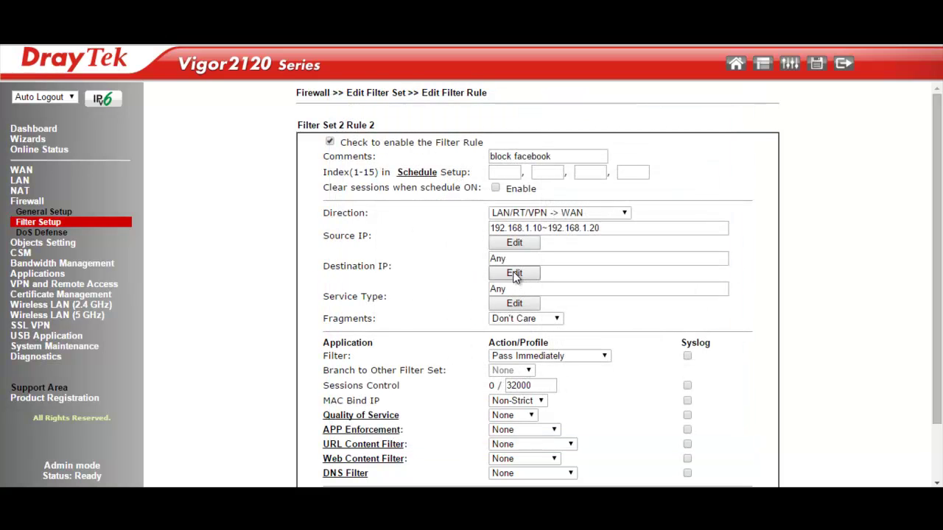
Step: Assign 1-block_facebook as both the URL Content Filter and the DNS Filter of the rule and save the rule
{"action": "scroll", "coordinate": [572, 363], "scroll_direction": "down", "scroll_amount": 1}
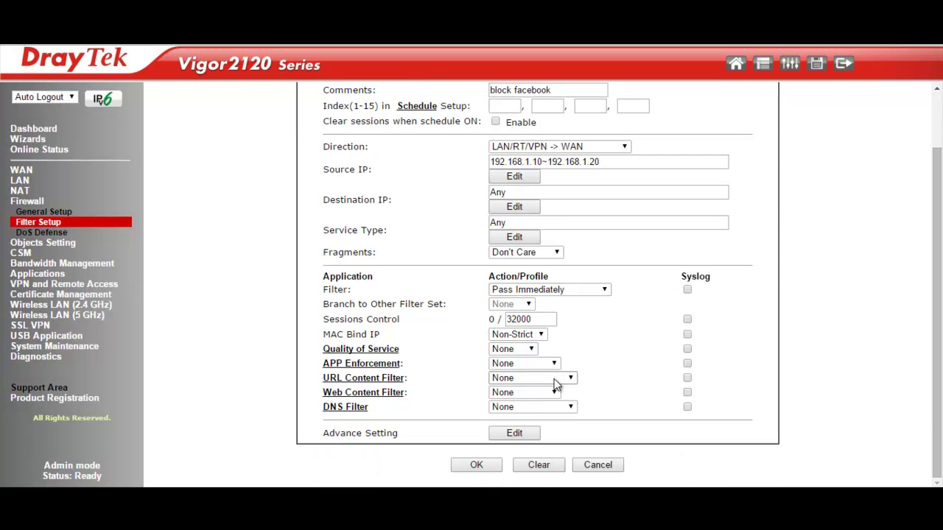
{"action": "left_click", "coordinate": [570, 378]}
{"action": "left_click", "coordinate": [564, 413]}
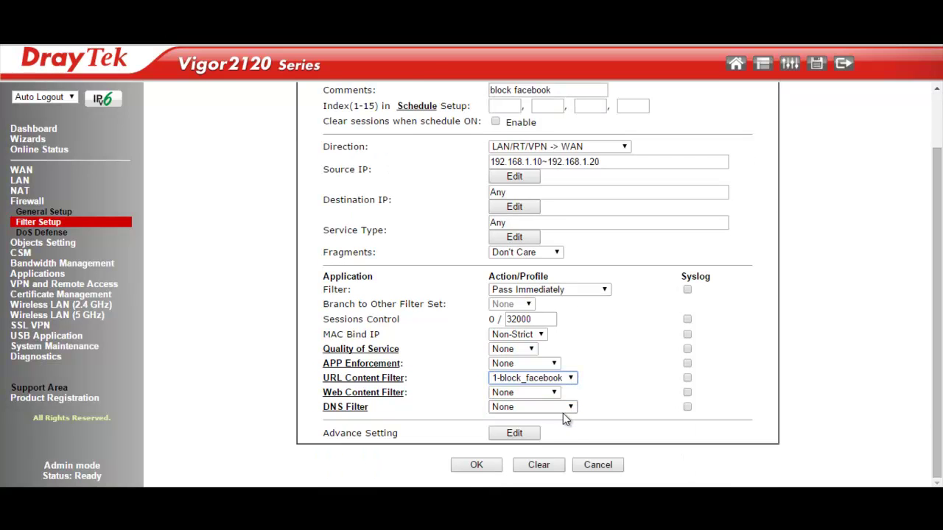
{"action": "left_click", "coordinate": [569, 406]}
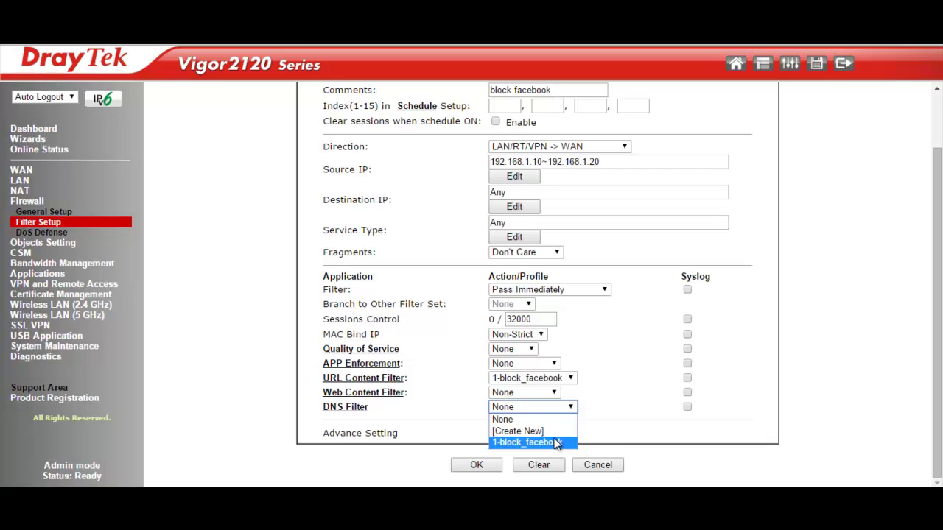
{"action": "left_click", "coordinate": [556, 442]}
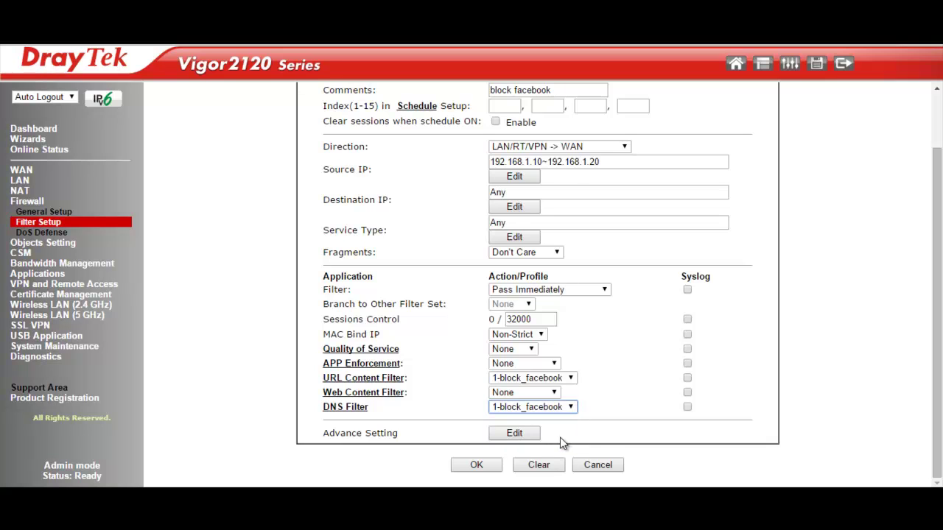
{"action": "left_click", "coordinate": [475, 465]}
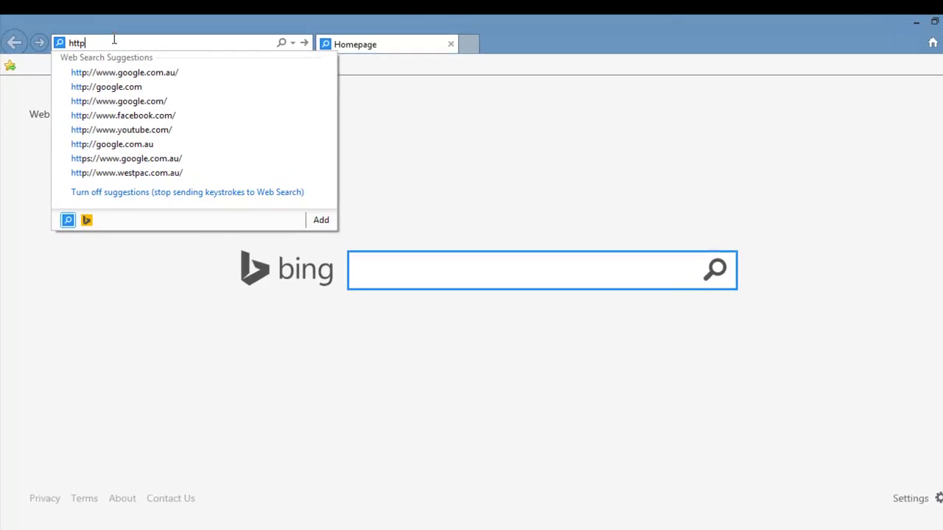
{"action": "type", "text": "s:/"}
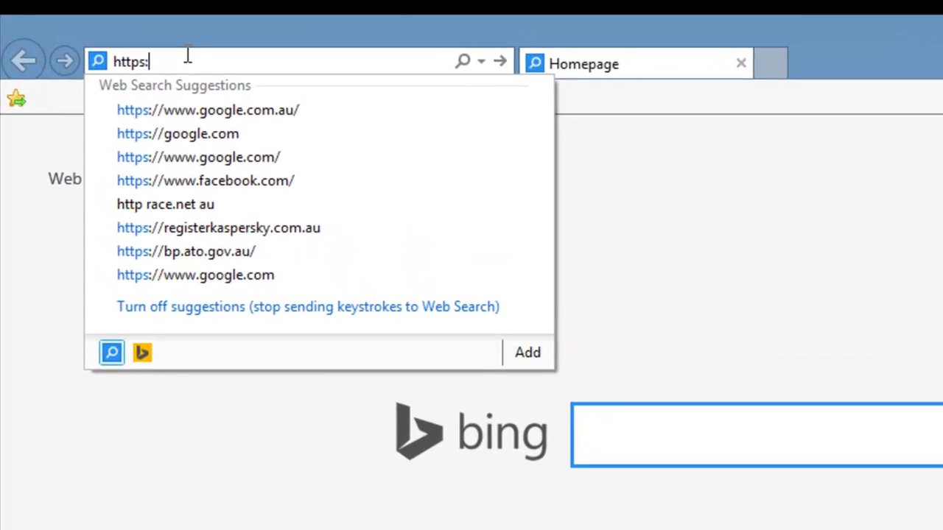
{"action": "type", "text": "/www"}
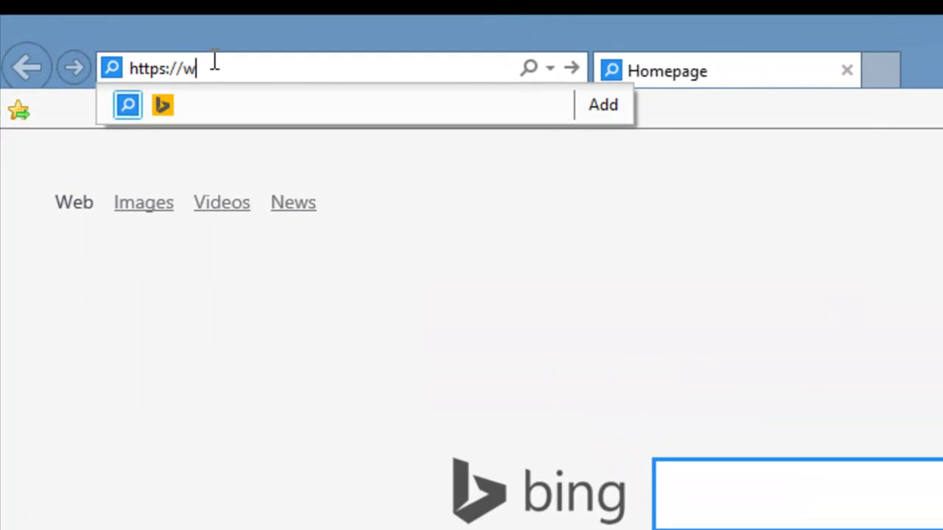
{"action": "type", "text": ".faceb"}
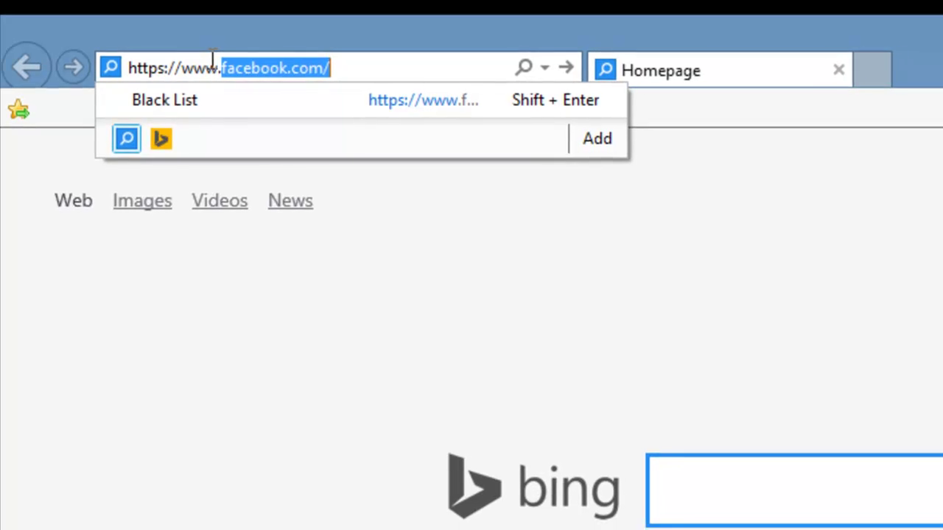
{"action": "type", "text": "ook.com"}
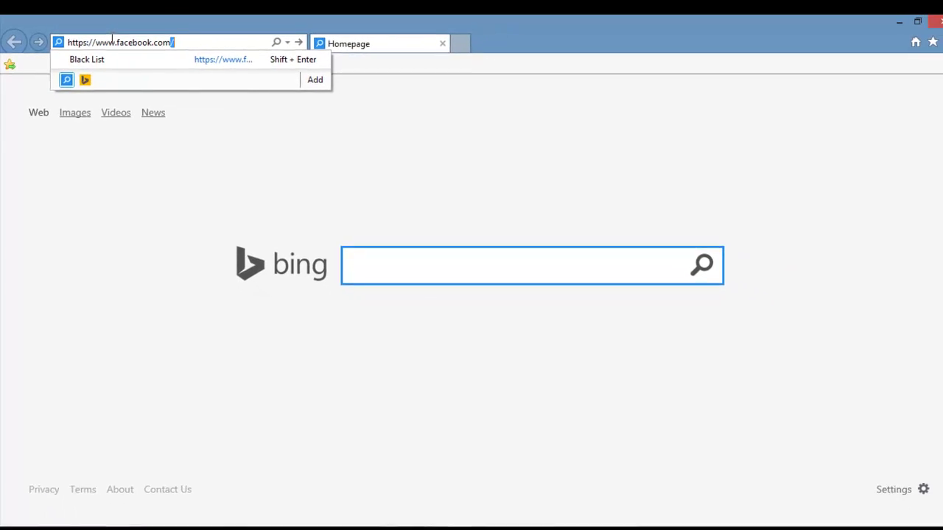
{"action": "key", "text": "Return"}
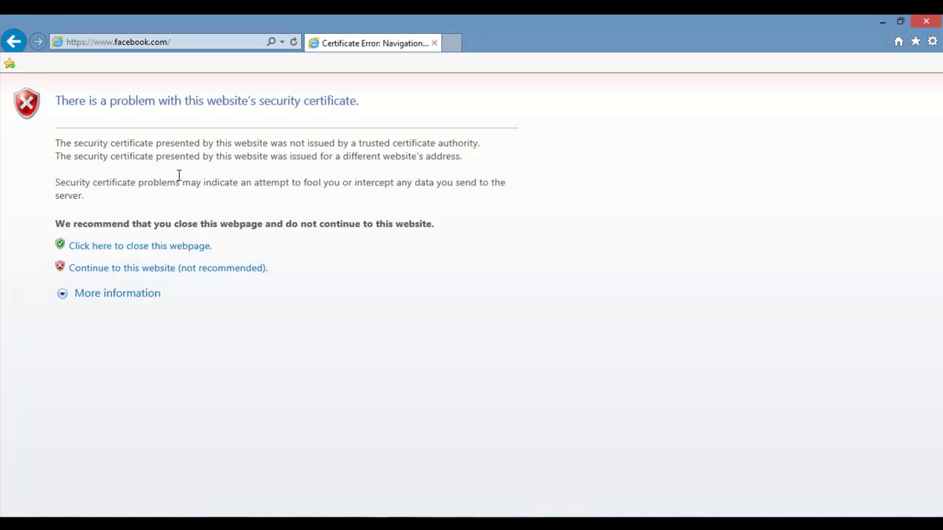
{"action": "left_click", "coordinate": [161, 269]}
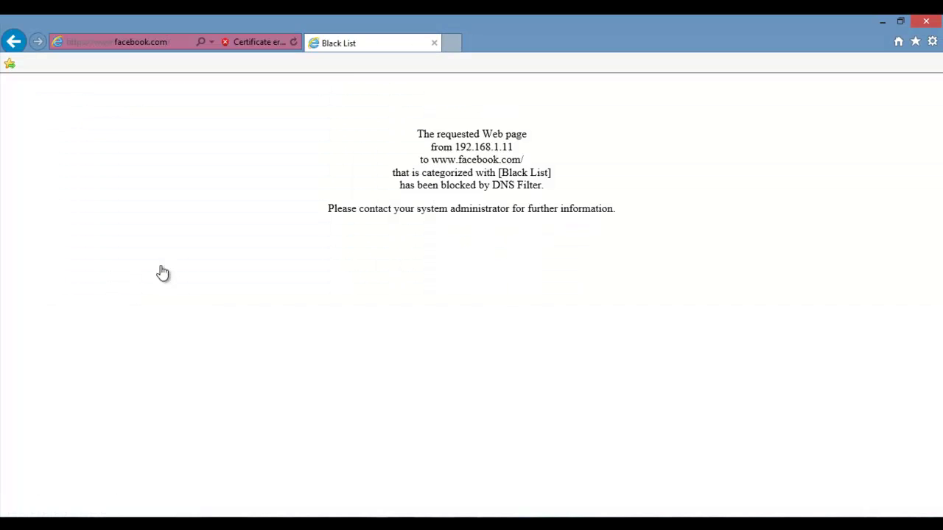
{"action": "left_click", "coordinate": [453, 42]}
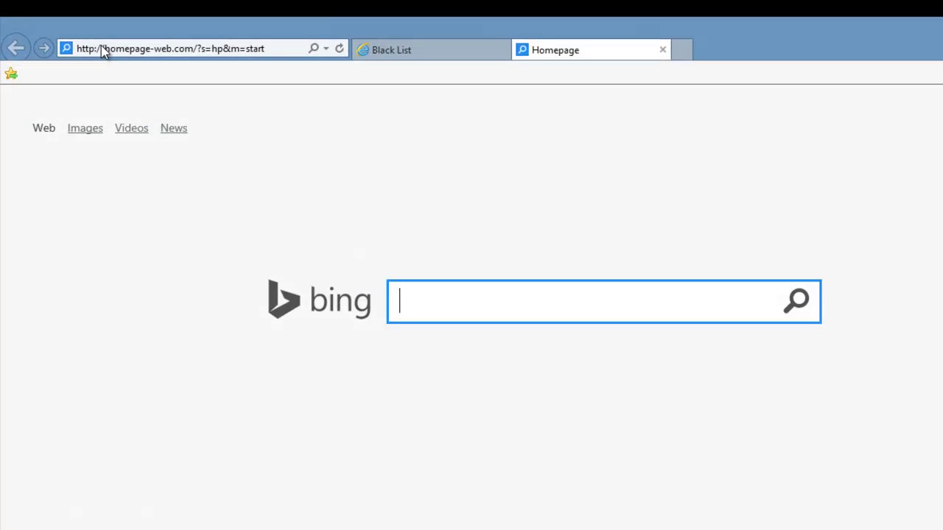
{"action": "left_click", "coordinate": [103, 50]}
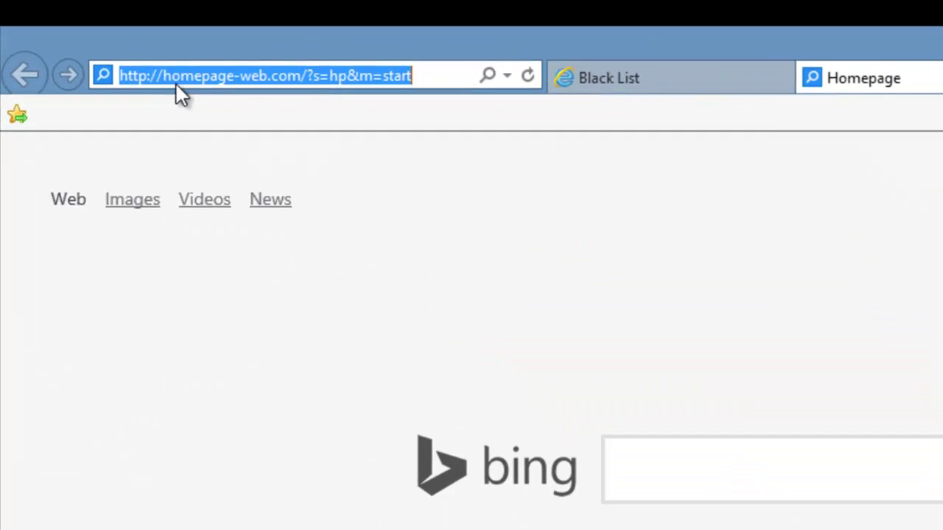
{"action": "type", "text": "http"}
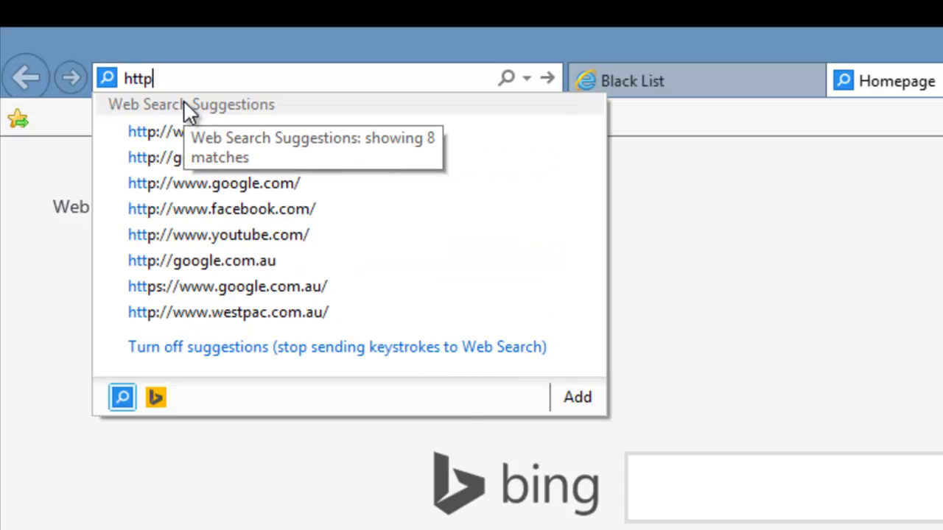
{"action": "type", "text": ":www,"}
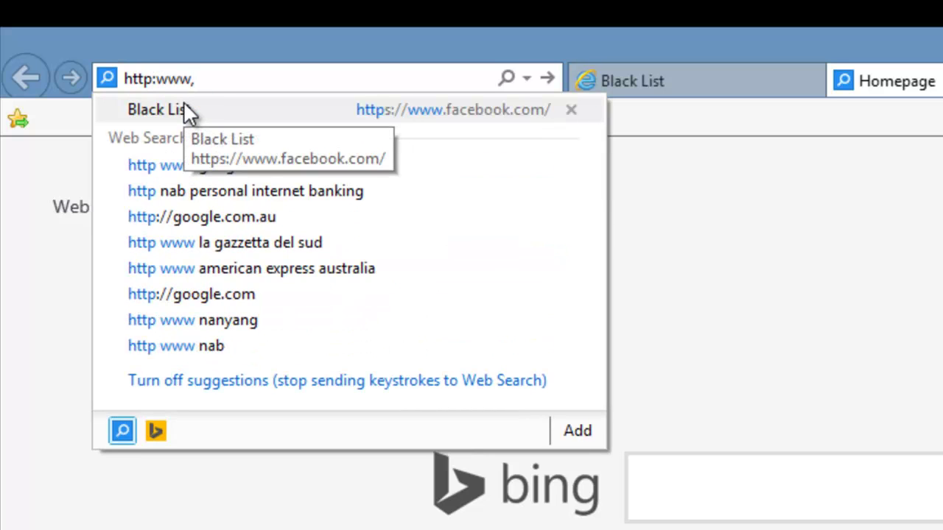
{"action": "key", "text": "BackSpace"}
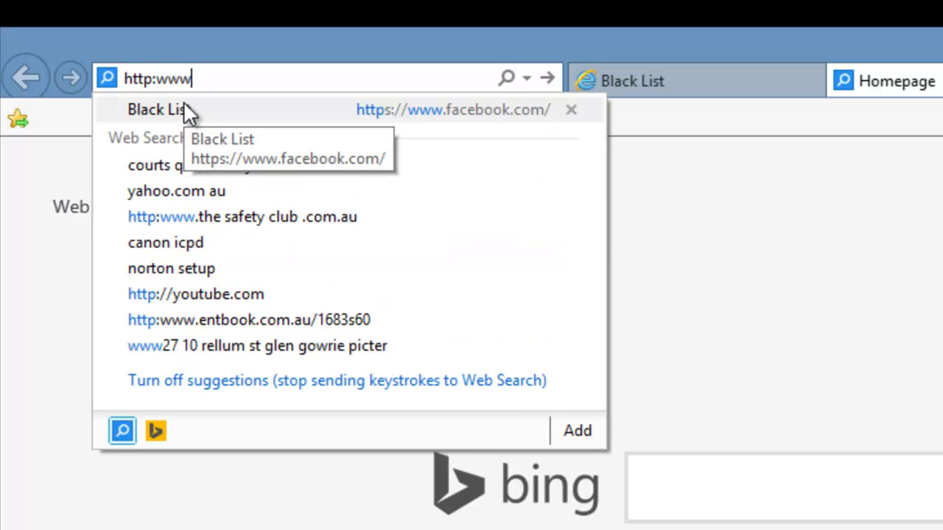
{"action": "type", "text": ".facebook.c"}
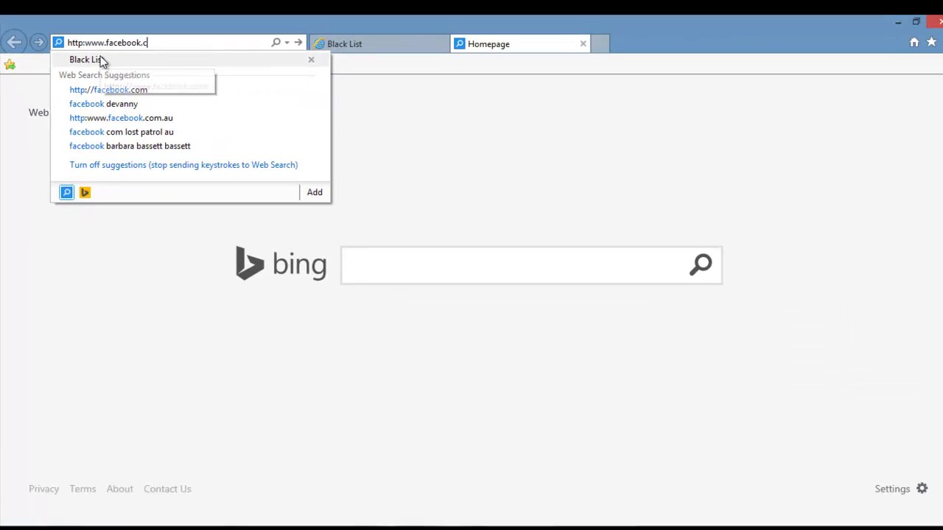
{"action": "type", "text": "om"}
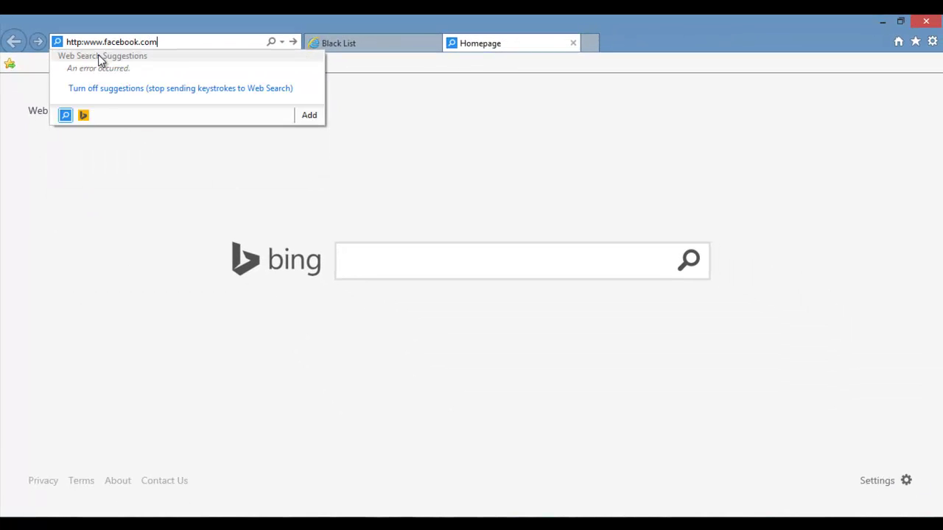
{"action": "key", "text": "Return"}
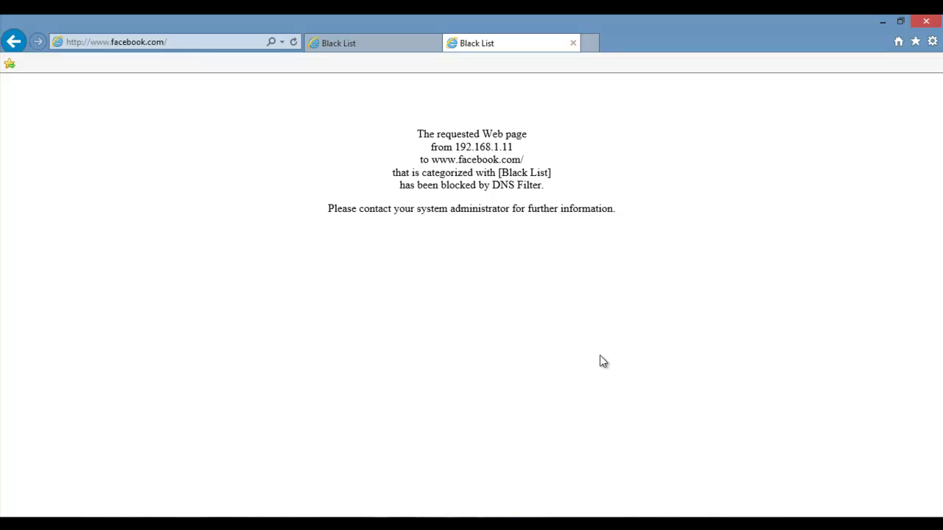